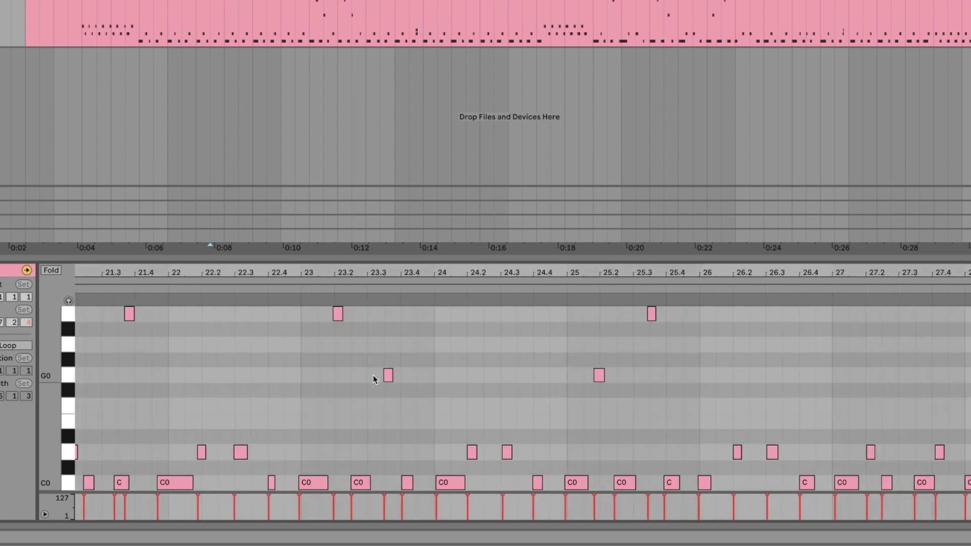
# Step: Quantize the start of all notes in the drum clip to 1/8 with an amount of 49%
pyautogui.hotkey('ctrl', 'a')
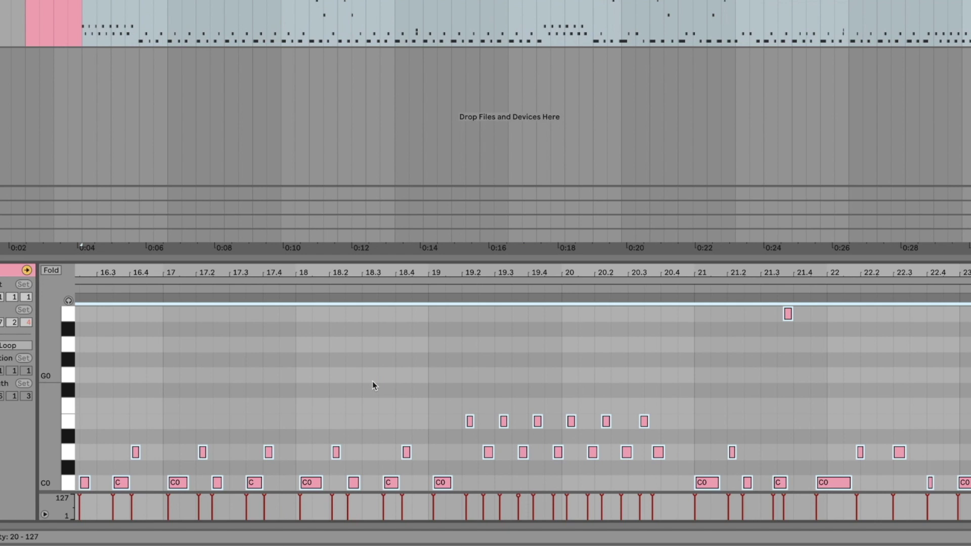
pyautogui.hotkey('ctrl', 'shift', 'u')
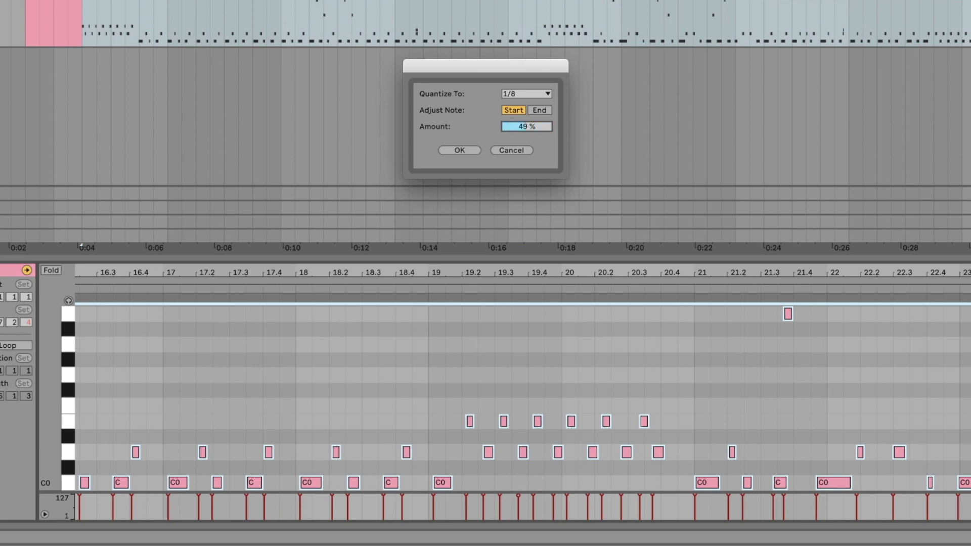
pyautogui.click(464, 151)
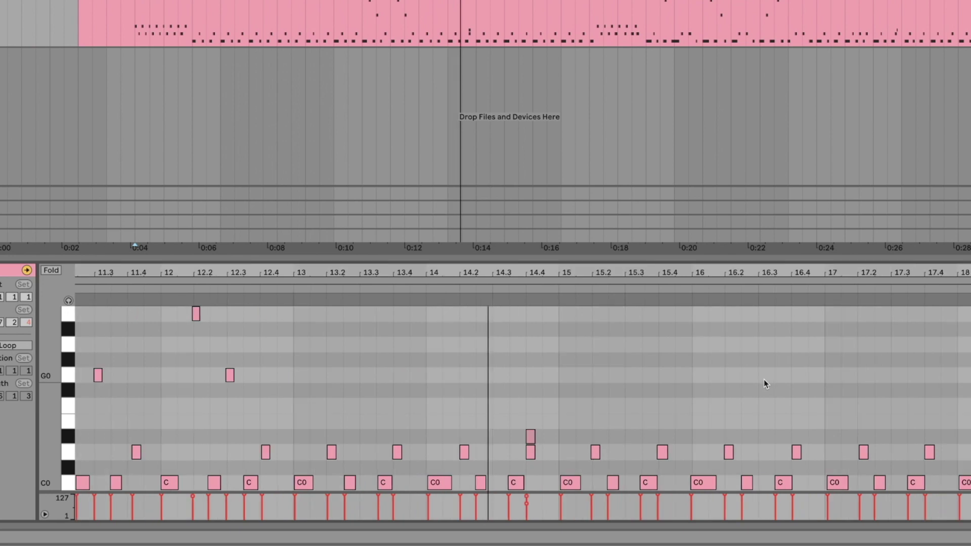
# Step: Delete the stray D#0 notes near 14.4 and 29.4, playing the clip to check for others
pyautogui.click(493, 405)
pyautogui.press('space')
pyautogui.moveTo(539, 428); pyautogui.dragTo(545, 433)
pyautogui.press('Delete')
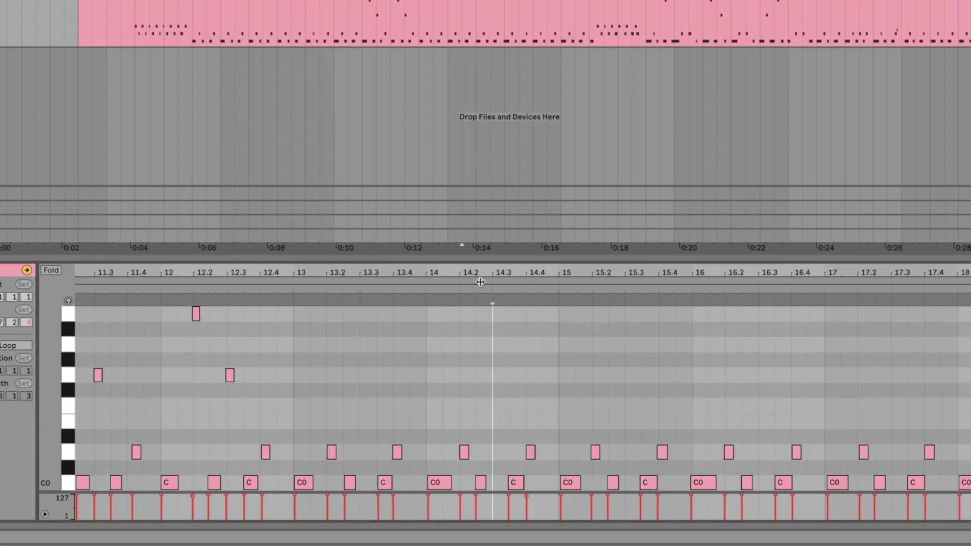
pyautogui.press('space')
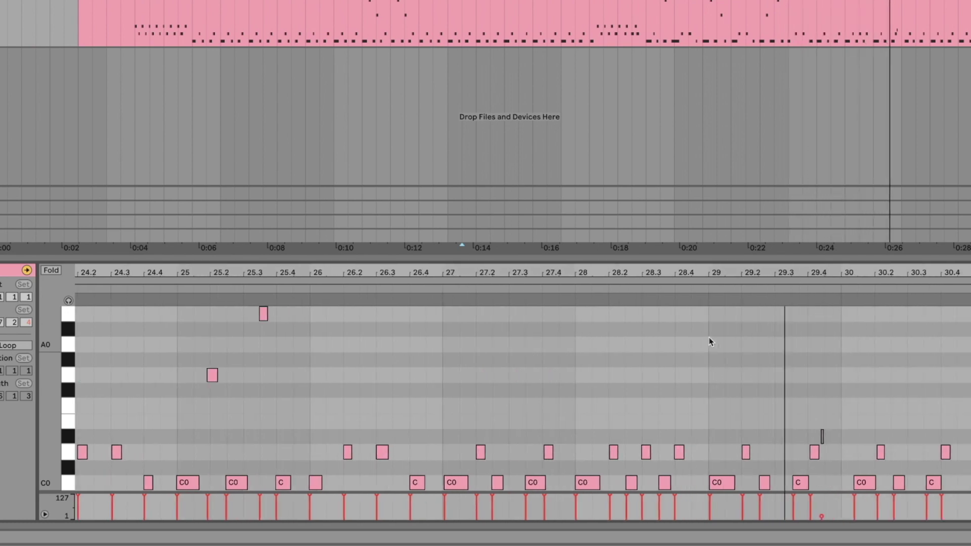
pyautogui.moveTo(769, 354); pyautogui.dragTo(803, 393)
pyautogui.moveTo(841, 438); pyautogui.dragTo(840, 434)
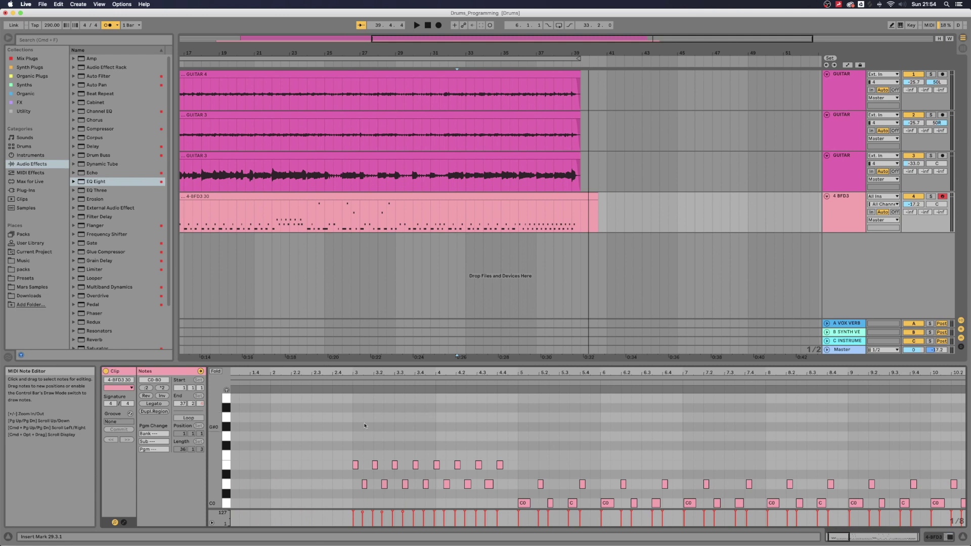
# Step: Copy the last E0 note of the bar 4 fill onto D0 just after it, and play the fill
pyautogui.click(498, 464)
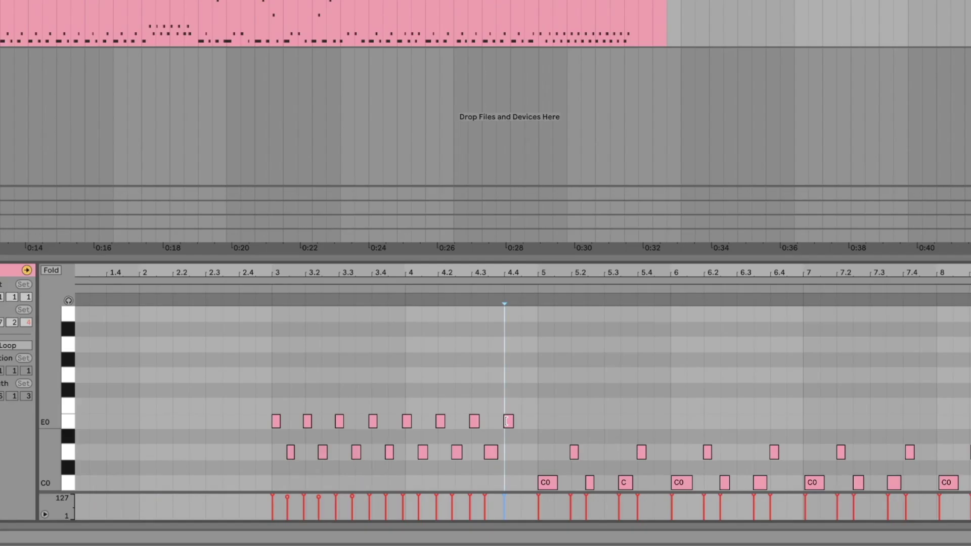
pyautogui.moveTo(507, 422); pyautogui.dragTo(523, 437)
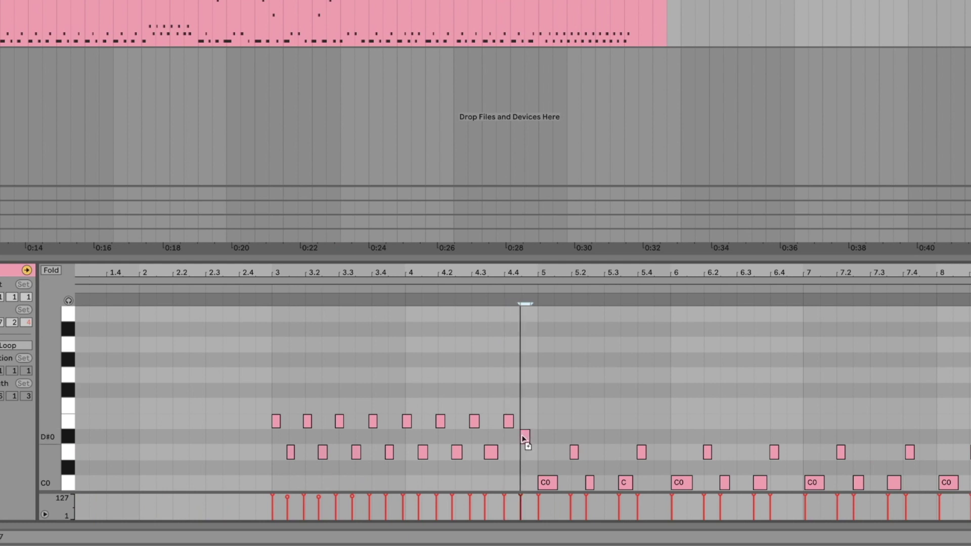
pyautogui.click(525, 451)
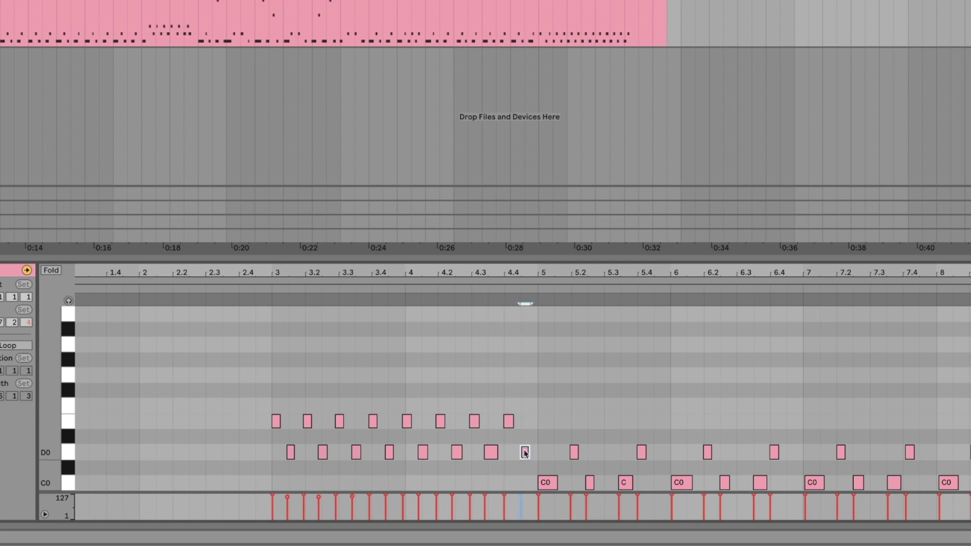
pyautogui.click(270, 285)
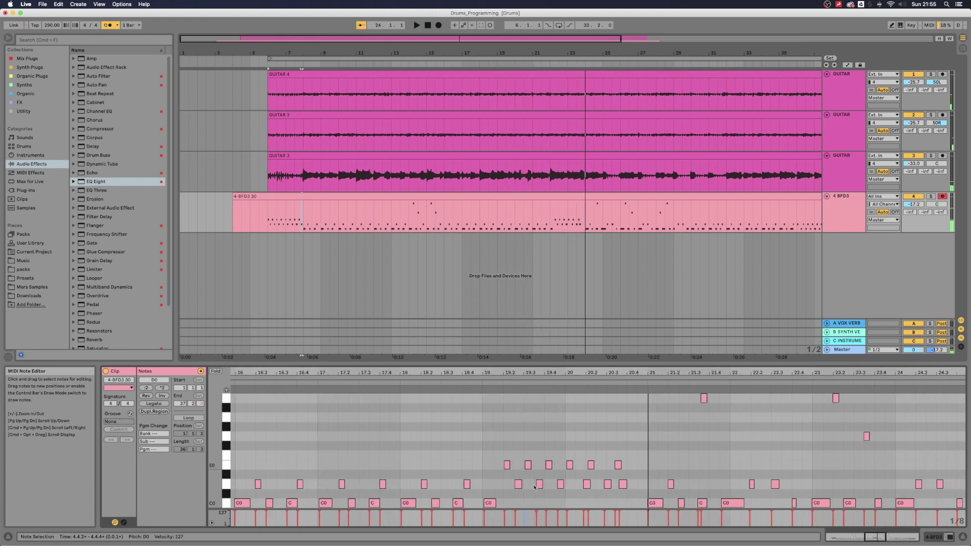
# Step: Rework the bar 19–20 fill by lowering the E0 note at bar 20 to C0 and deleting the D0 note right after it
pyautogui.click(519, 485)
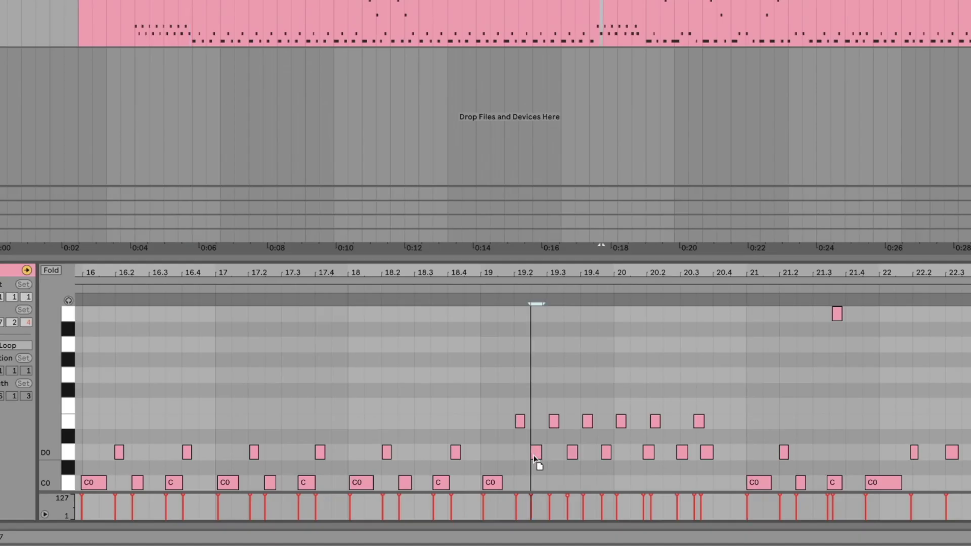
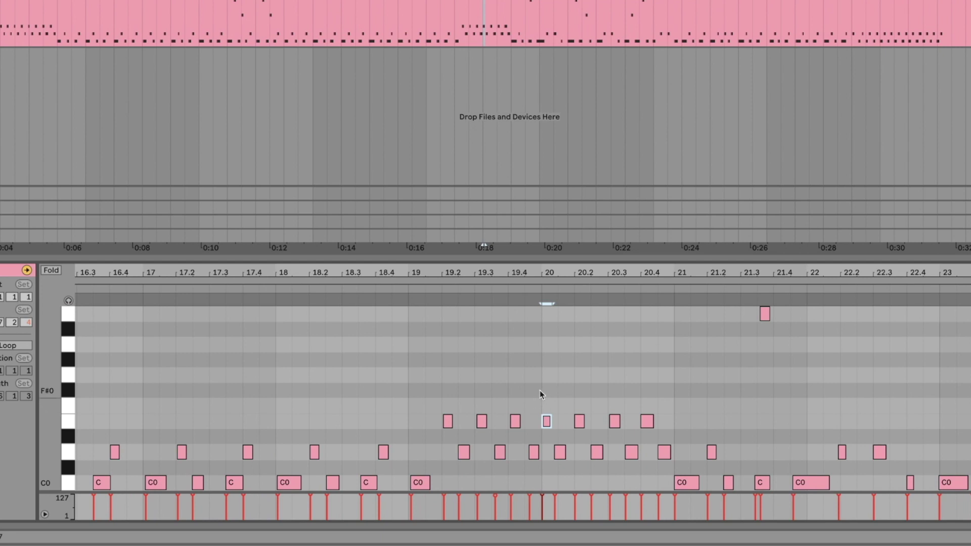
pyautogui.click(550, 415)
pyautogui.moveTo(547, 424); pyautogui.dragTo(548, 480)
pyautogui.click(405, 288)
pyautogui.click(581, 451)
pyautogui.press('Delete')
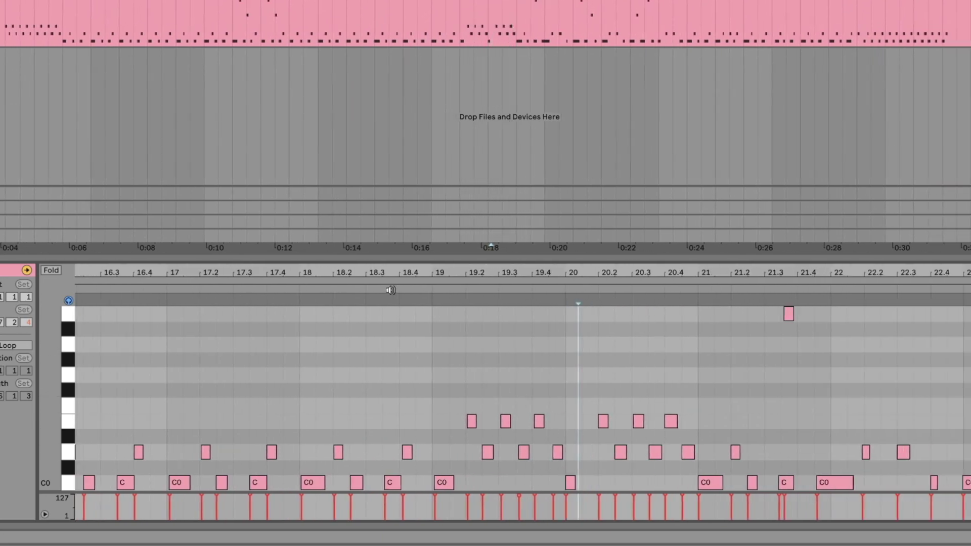
pyautogui.click(391, 290)
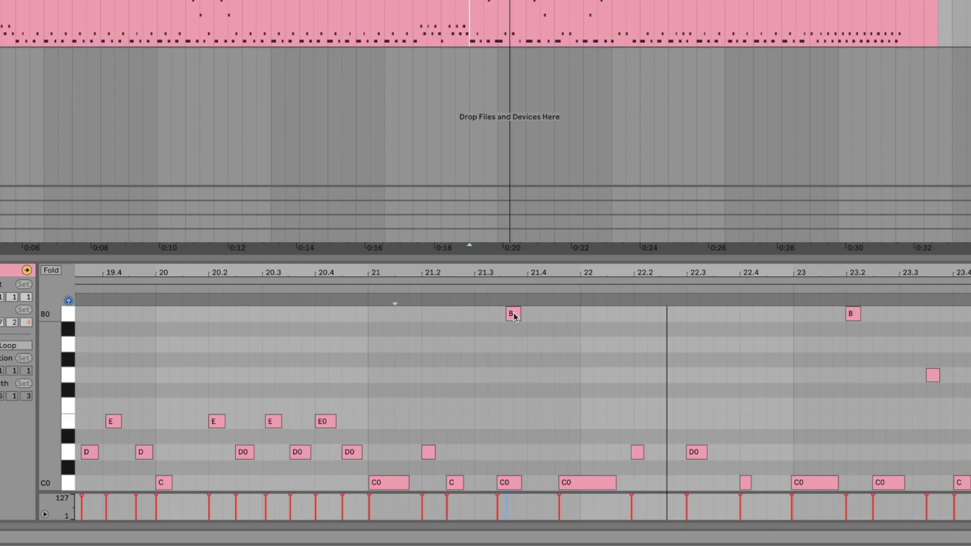
# Step: Move the B0 note in bar 21 to 21.4 and the following long C0 note to the start of bar 22
pyautogui.moveTo(514, 313); pyautogui.dragTo(536, 314)
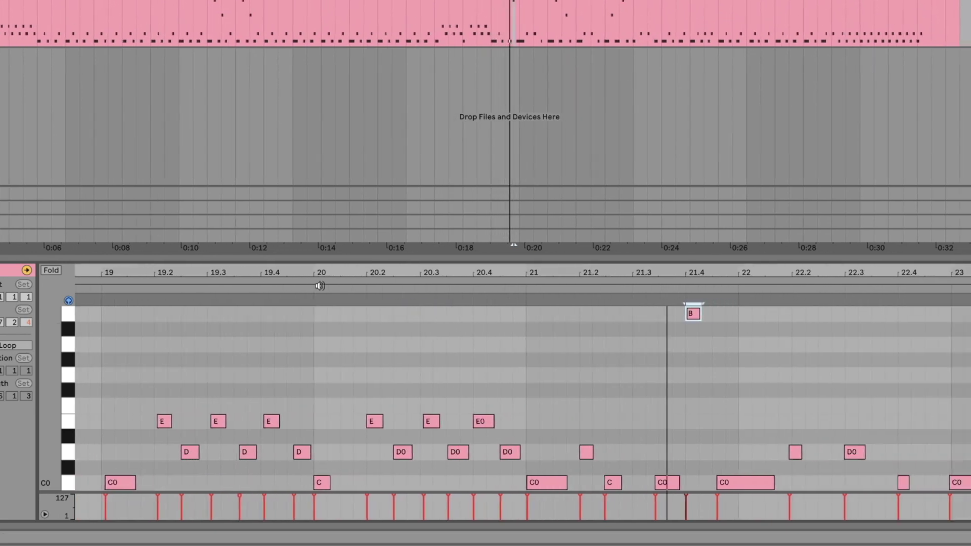
pyautogui.moveTo(569, 478)
pyautogui.mouseDown()
pyautogui.moveTo(596, 488)
pyautogui.moveTo(578, 486)
pyautogui.mouseUp()
pyautogui.moveTo(526, 315)
pyautogui.mouseDown()
pyautogui.moveTo(545, 318)
pyautogui.moveTo(529, 320)
pyautogui.mouseUp()
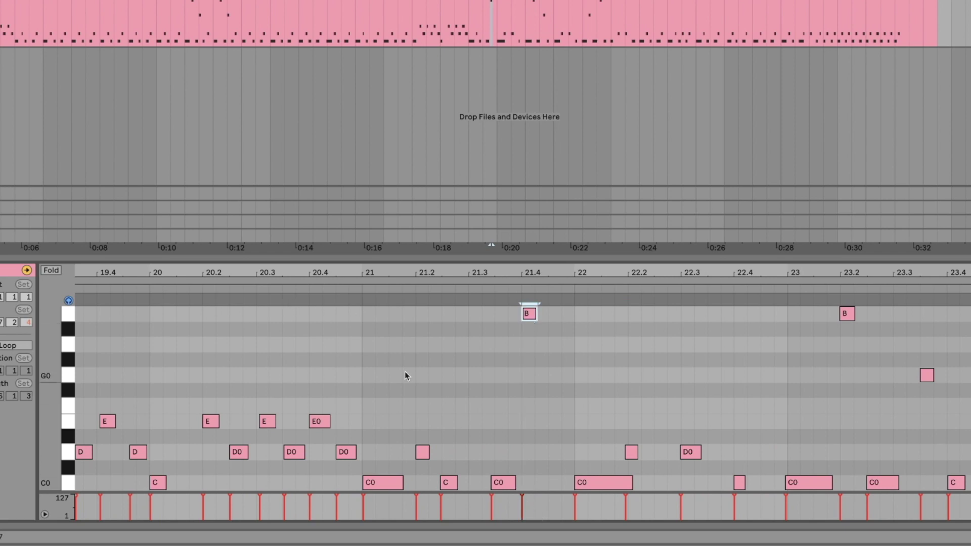
pyautogui.click(349, 290)
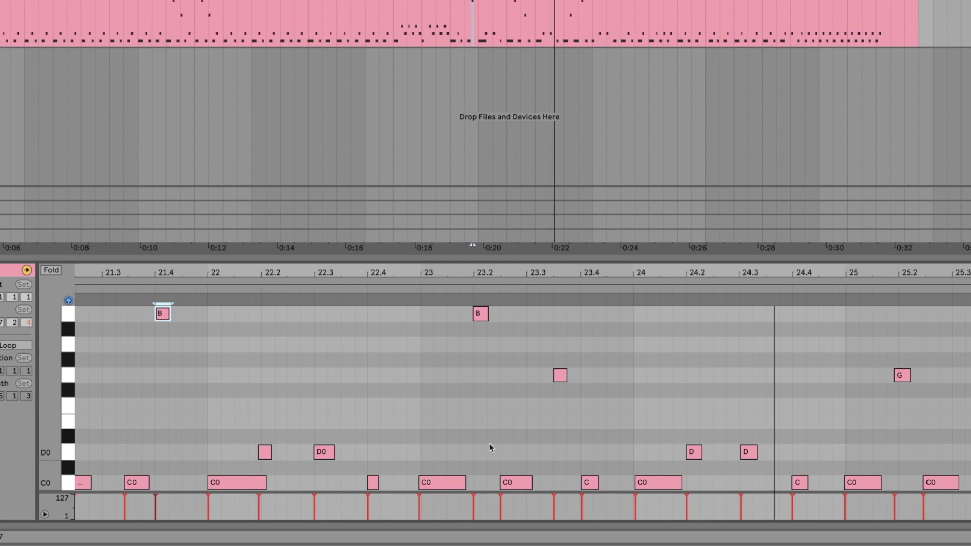
# Step: Copy the D0 note at 24.3 to halfway between 24.2 and 24.3, and play the section
pyautogui.hscroll(-5, 589, 334)
pyautogui.hscroll(5, 537, 384)
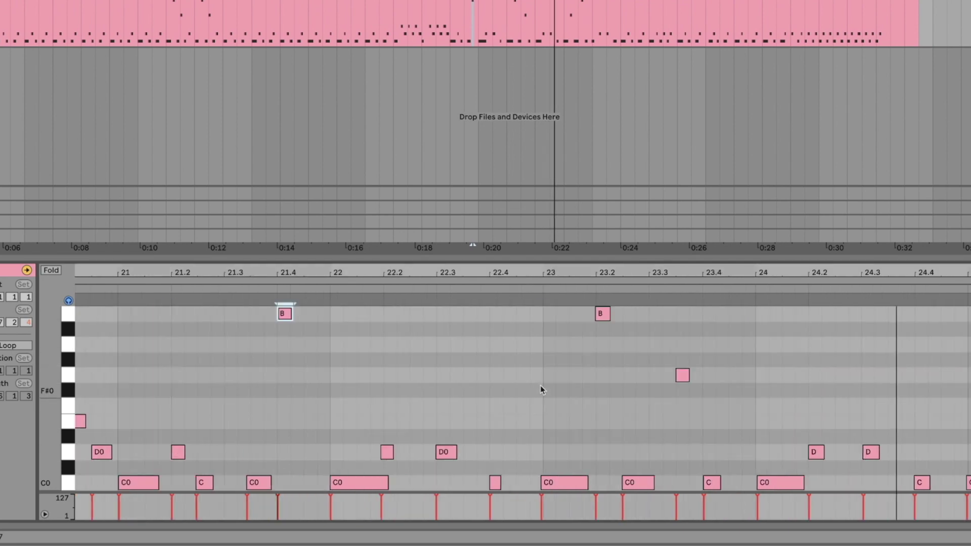
pyautogui.hscroll(5, 556, 344)
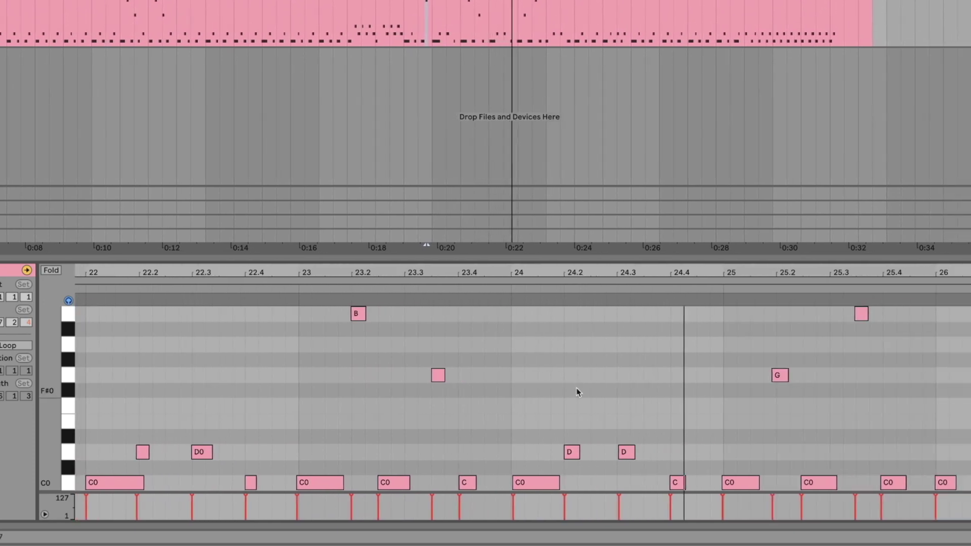
pyautogui.moveTo(627, 455); pyautogui.dragTo(598, 458)
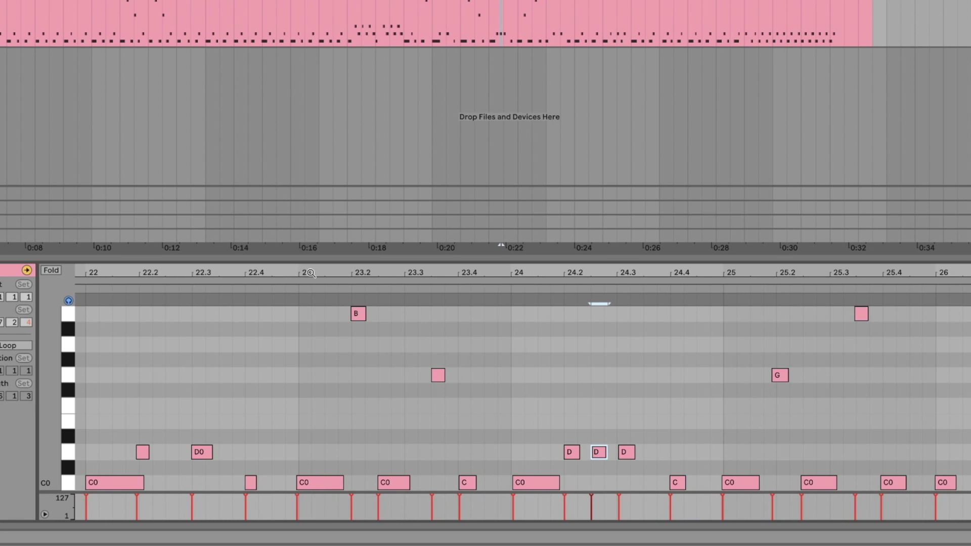
pyautogui.click(317, 290)
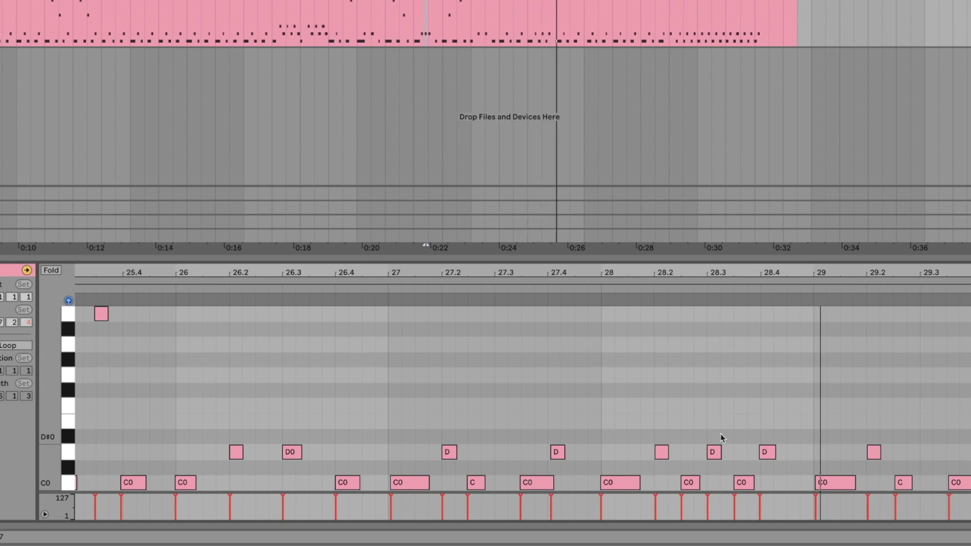
# Step: Try a continuous run of 1/16 D0 notes from 28.2 to the end of bar 28, and play it back
pyautogui.press('space')
pyautogui.doubleClick(676, 453)
pyautogui.doubleClick(690, 451)
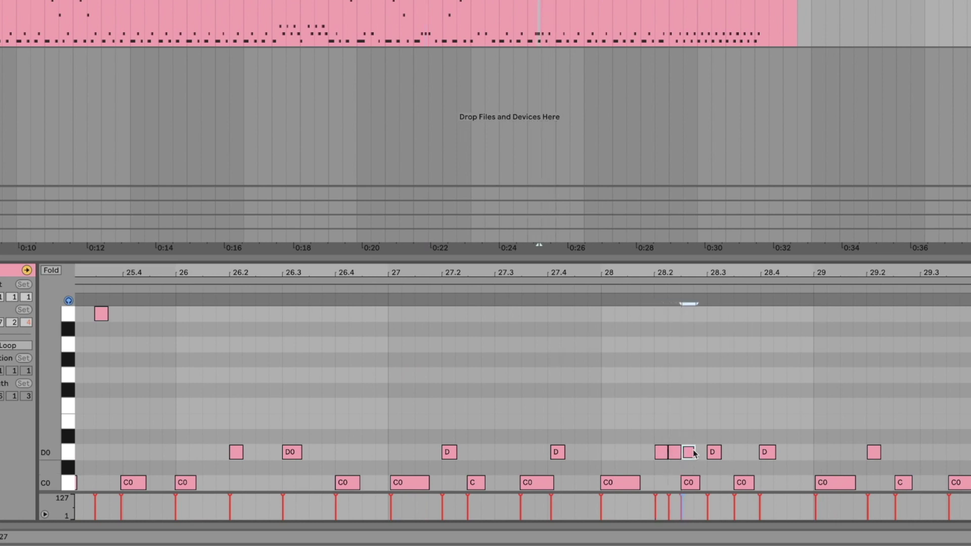
pyautogui.doubleClick(705, 452)
pyautogui.hotkey('ctrl', 'z')
pyautogui.doubleClick(701, 453)
pyautogui.doubleClick(711, 452)
pyautogui.doubleClick(725, 453)
pyautogui.doubleClick(737, 452)
pyautogui.doubleClick(751, 452)
pyautogui.doubleClick(765, 452)
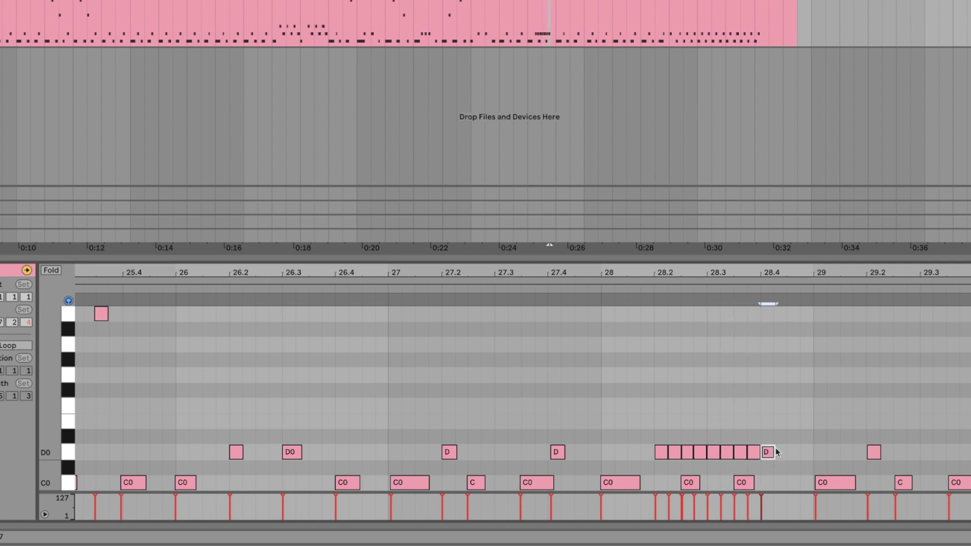
pyautogui.doubleClick(781, 452)
pyautogui.doubleClick(793, 453)
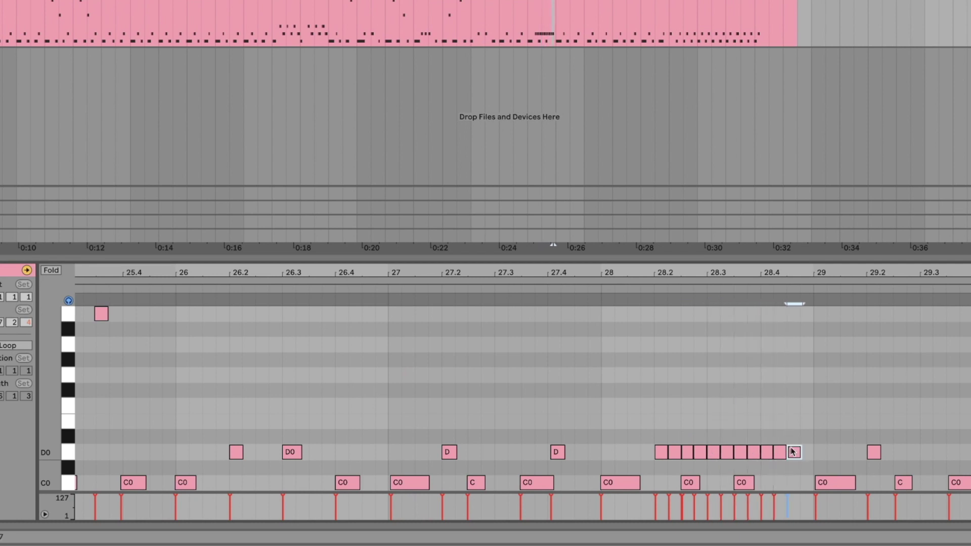
pyautogui.press('space')
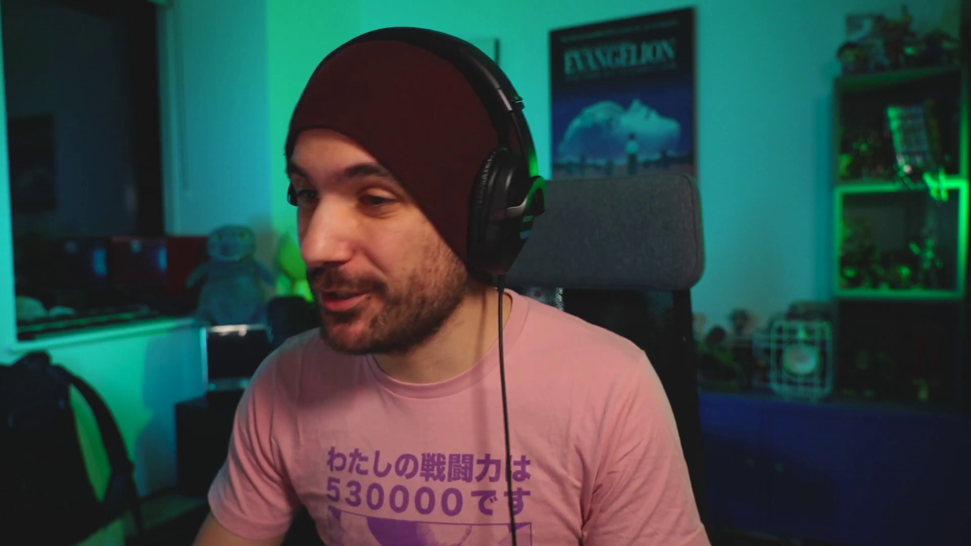
# Step: Undo all the D0 notes added to the run in bar 28
pyautogui.hotkey('ctrl', 'z')
pyautogui.hotkey('ctrl', 'z')
pyautogui.hotkey('ctrl', 'z')
pyautogui.hotkey('ctrl', 'z')
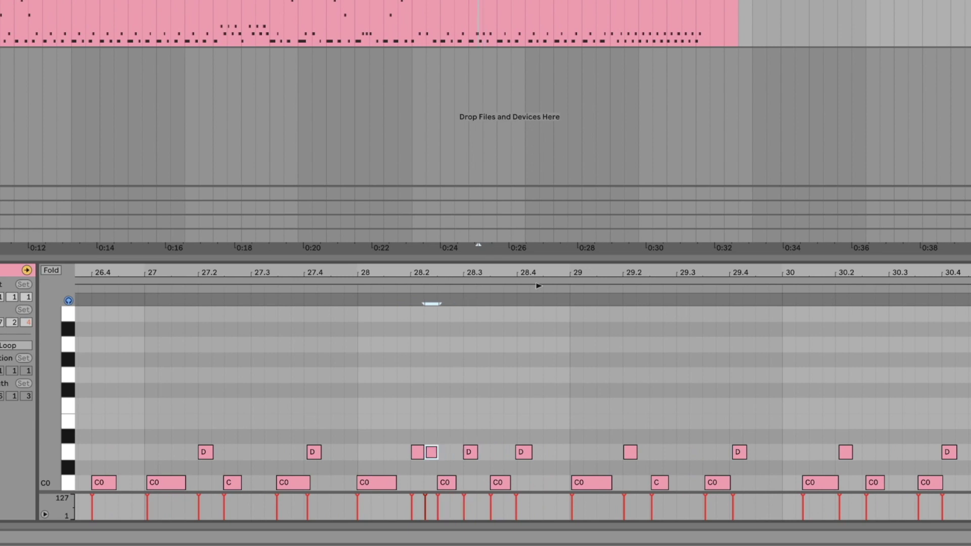
pyautogui.hotkey('ctrl', 'z')
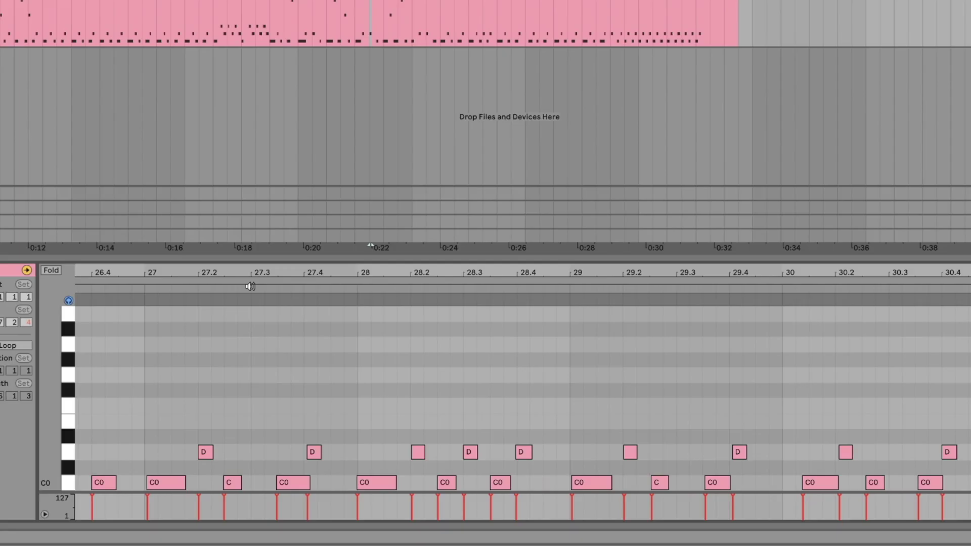
# Step: Play the section from bar 27 and move the first C0 note of bar 30 onto the downbeat
pyautogui.click(251, 286)
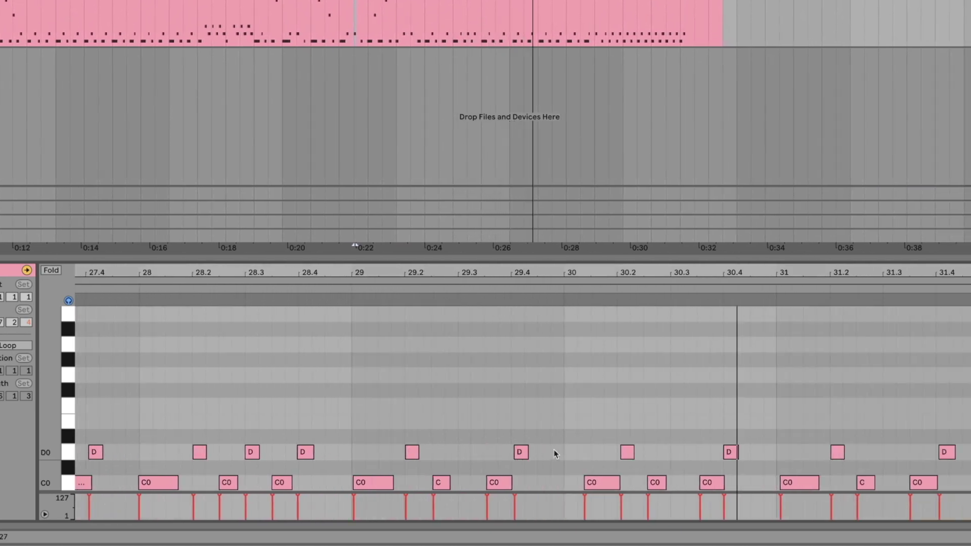
pyautogui.press('space')
pyautogui.moveTo(595, 482); pyautogui.dragTo(577, 483)
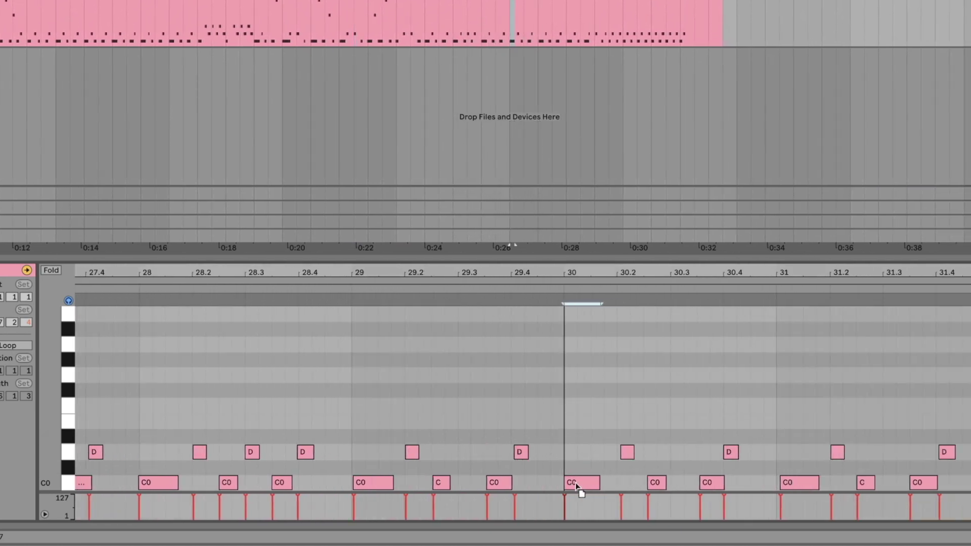
pyautogui.press('space')
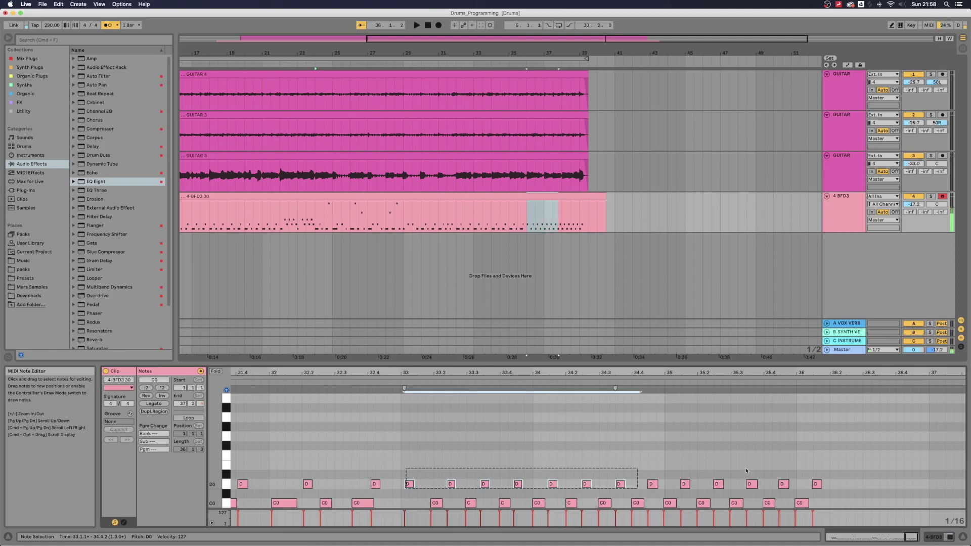
# Step: Delete all notes from bar 33 of the drum clip onward
pyautogui.moveTo(356, 432); pyautogui.dragTo(970, 465)
pyautogui.press('Delete')
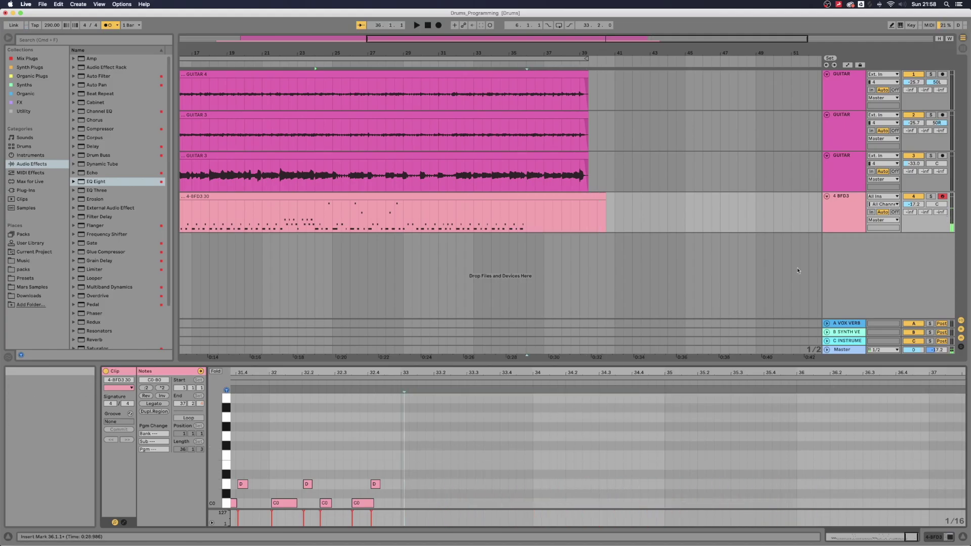
# Step: Set the metronome count-in to 1 Bar and record a new drum take on the BFD3 track from position 36.1.1
pyautogui.click(525, 219)
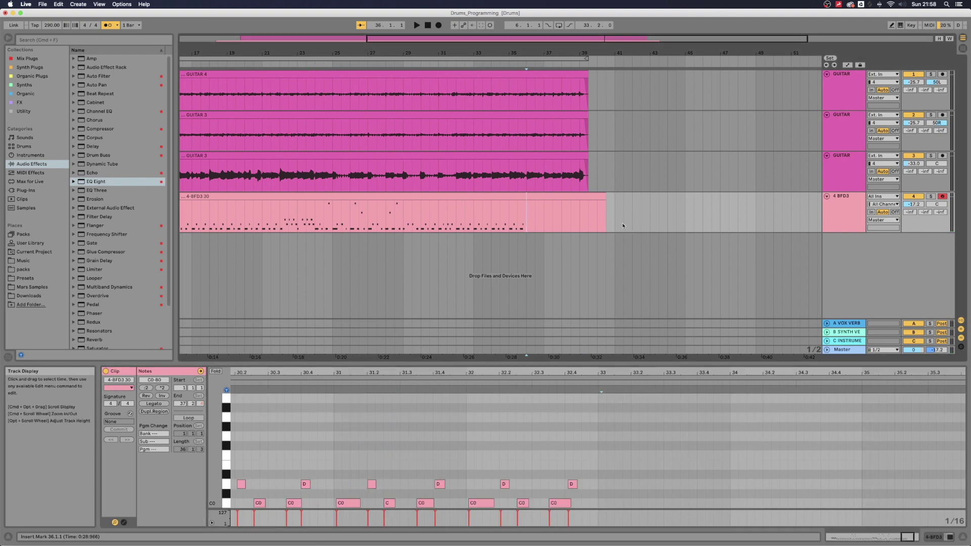
pyautogui.click(117, 26)
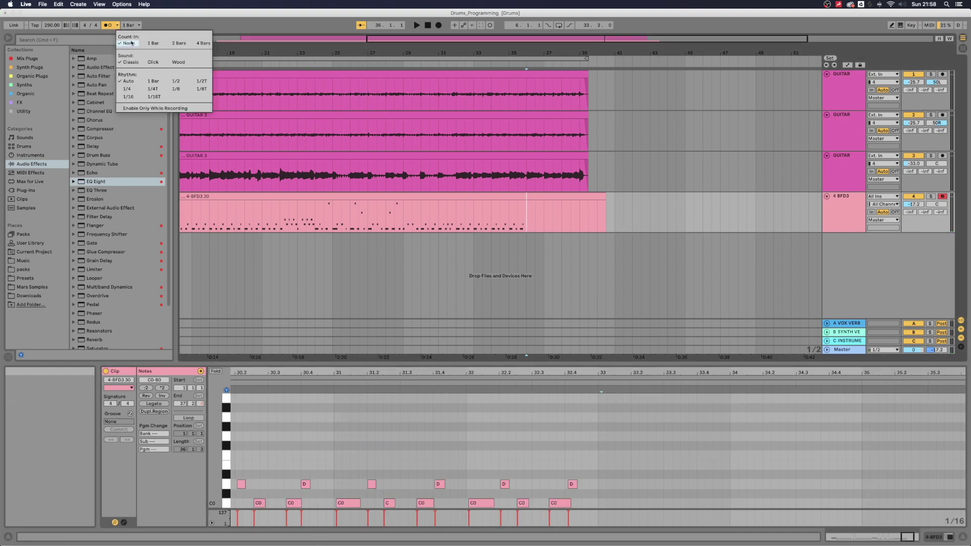
pyautogui.click(147, 44)
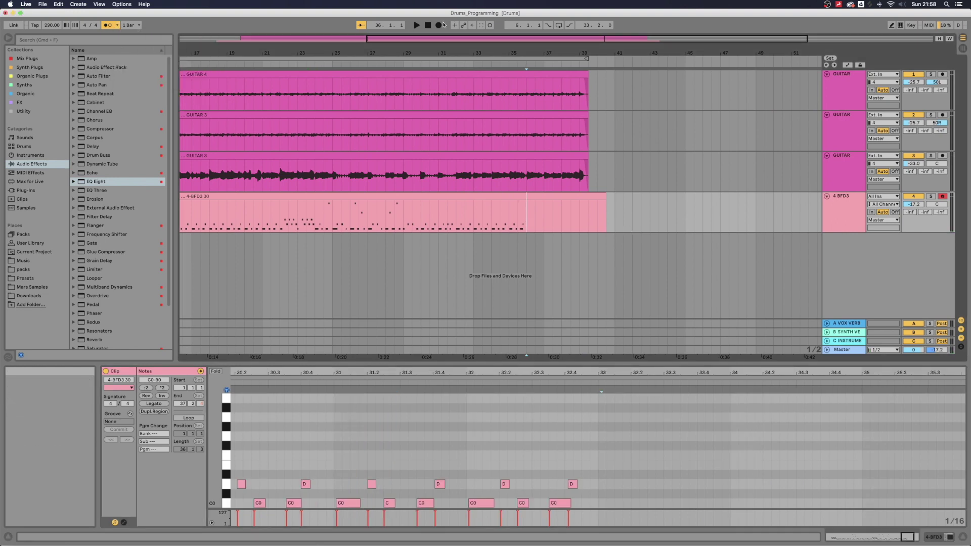
pyautogui.click(438, 25)
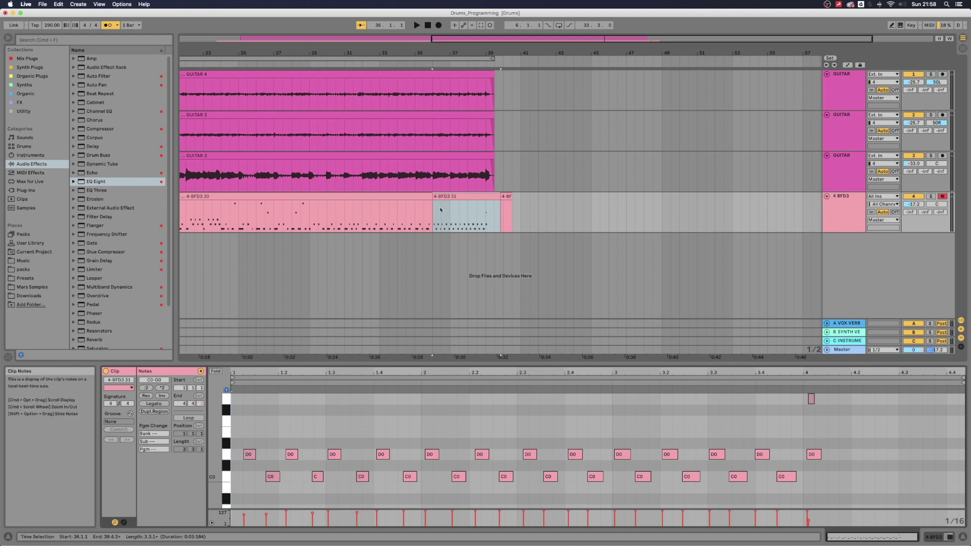
# Step: Quantize all notes of the newly recorded ending clip, then move the first D0 note to 1.1.1 and shift the first C0 note earlier
pyautogui.click(381, 418)
pyautogui.press('super+a')
pyautogui.press('super+z')
pyautogui.click(279, 435)
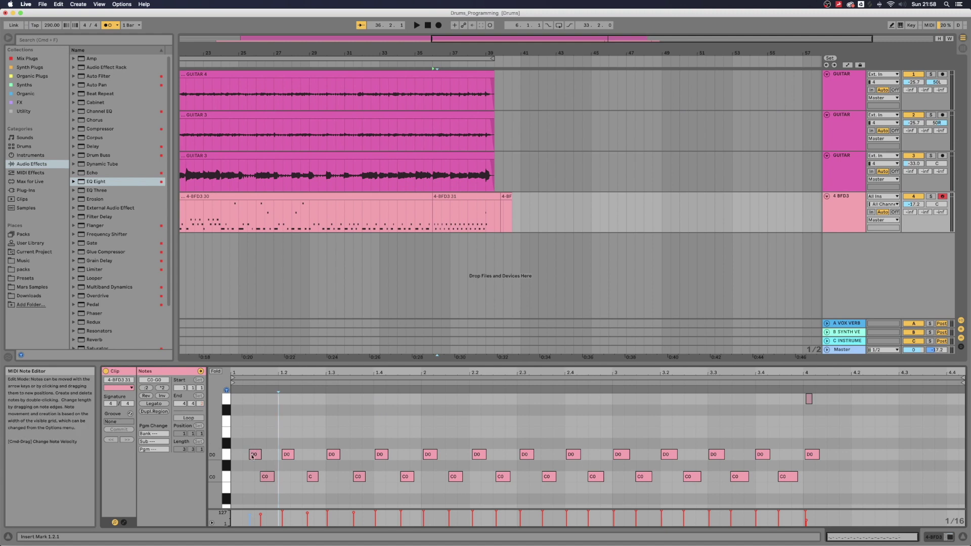
pyautogui.moveTo(253, 455); pyautogui.dragTo(304, 475)
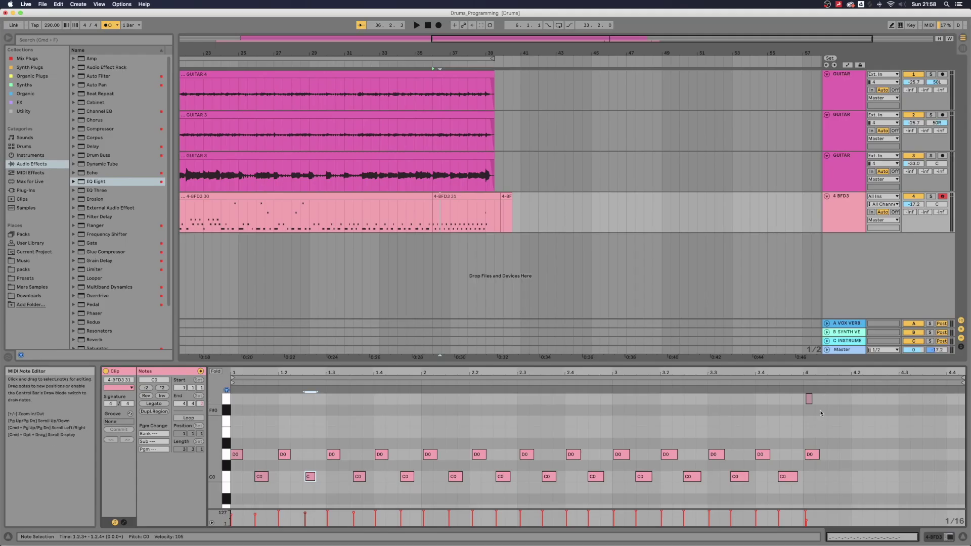
# Step: Delete the stray G0 note at 4.1.1 of the ending clip and play the result
pyautogui.doubleClick(808, 399)
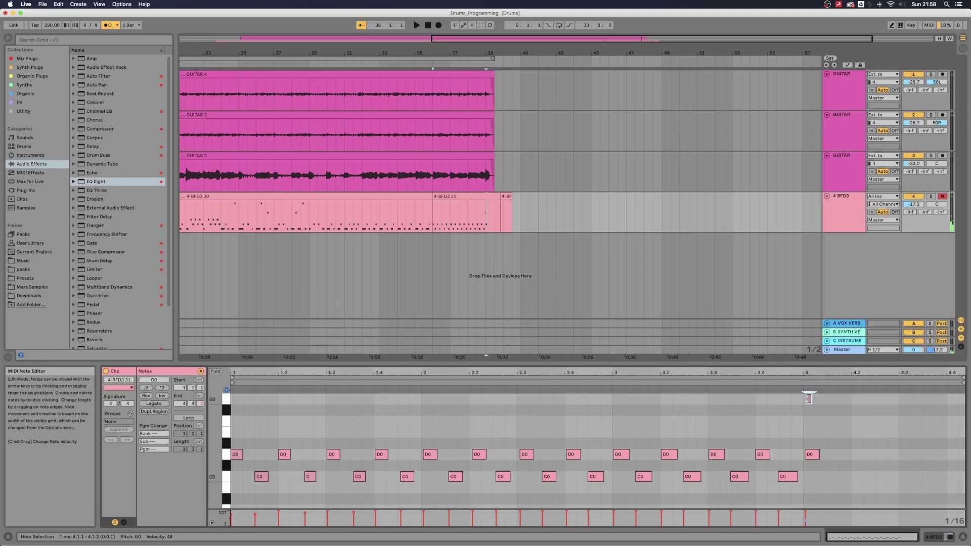
pyautogui.doubleClick(809, 399)
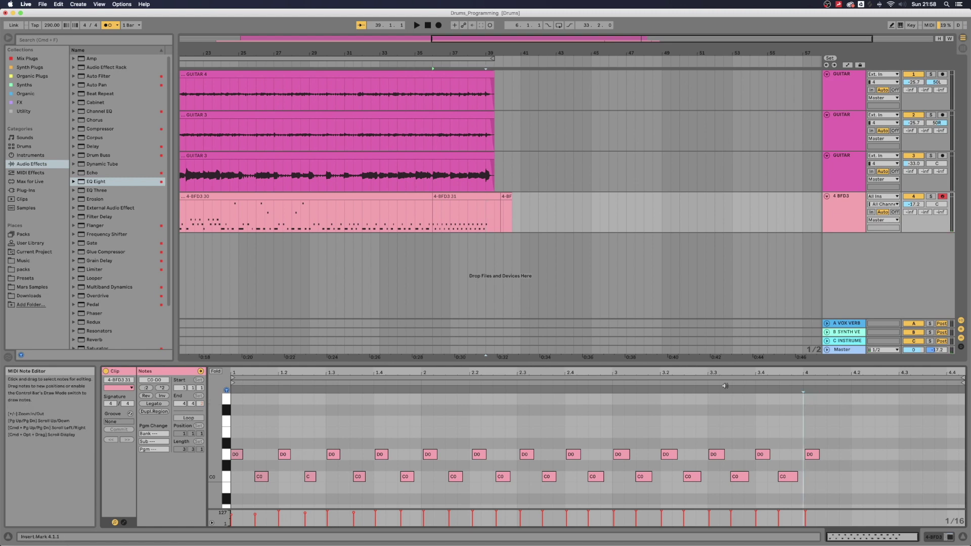
pyautogui.press('space')
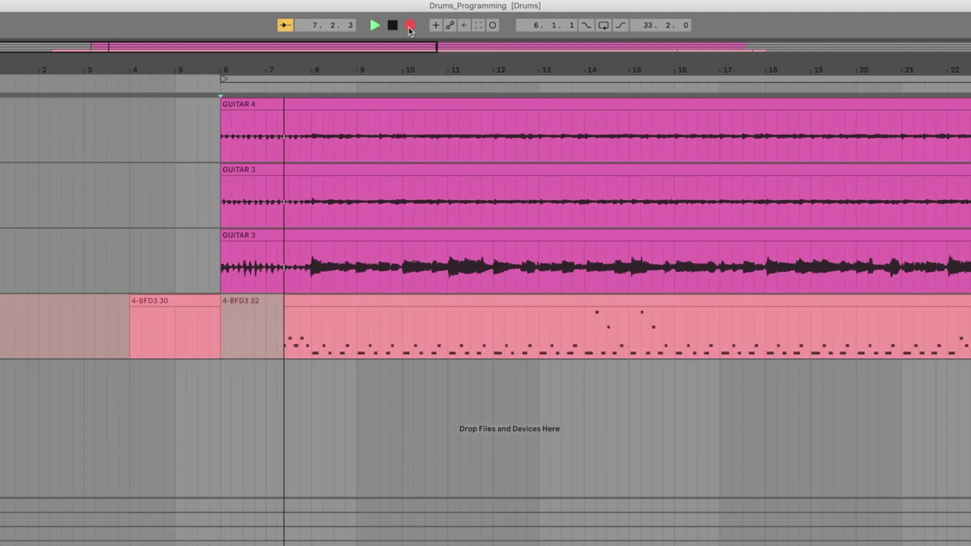
# Step: Turn on MIDI Arrangement Overdub and record cymbals over the existing BFD3 drum part from position 6.1.1
pyautogui.press('space')
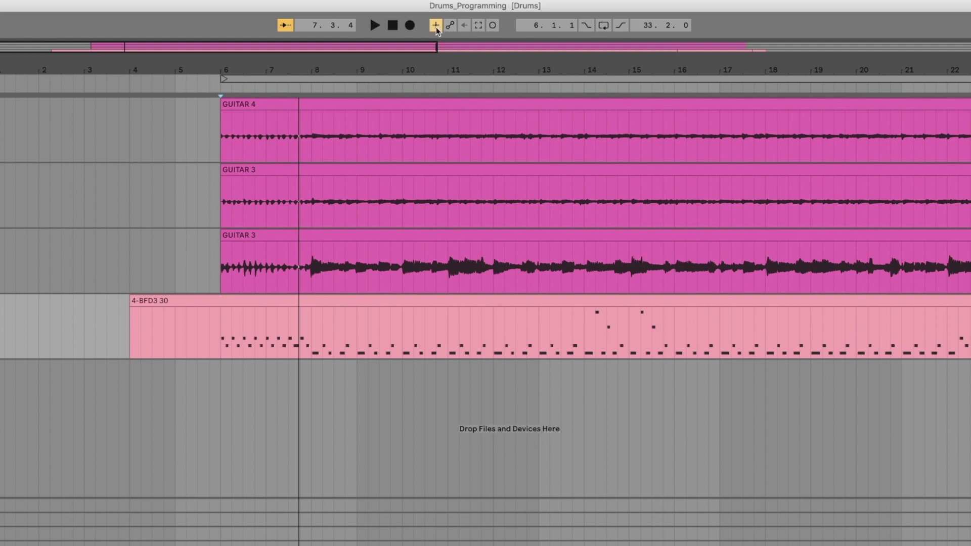
pyautogui.click(409, 26)
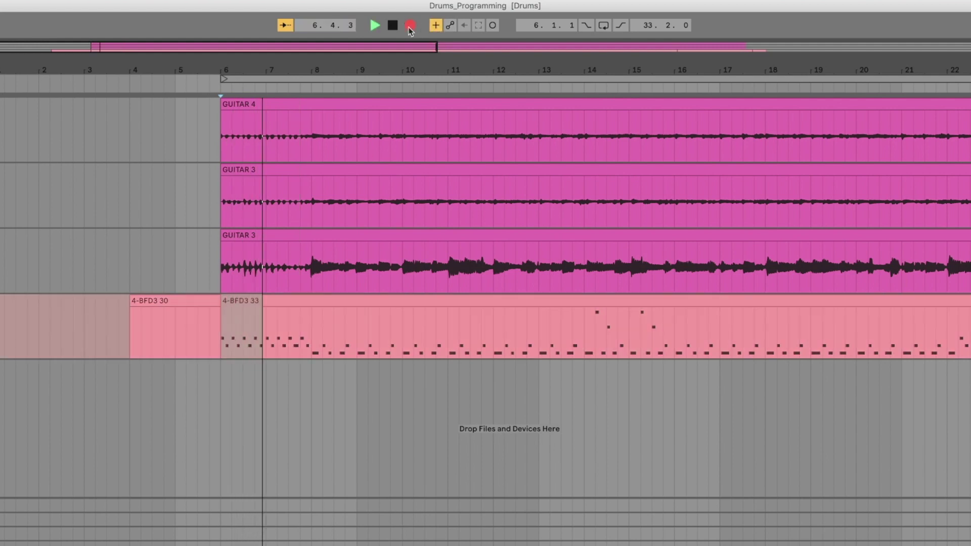
pyautogui.press('space')
pyautogui.press('super+z')
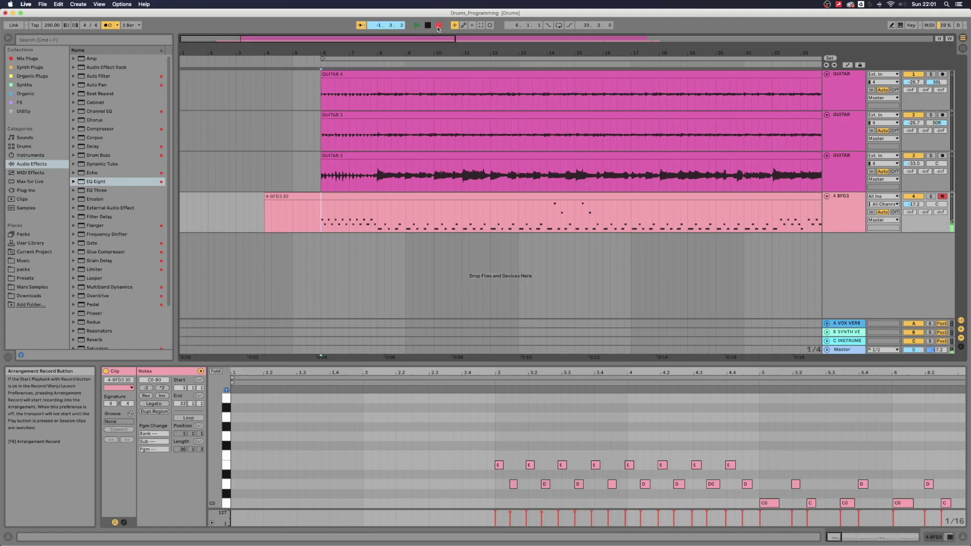
pyautogui.click(438, 26)
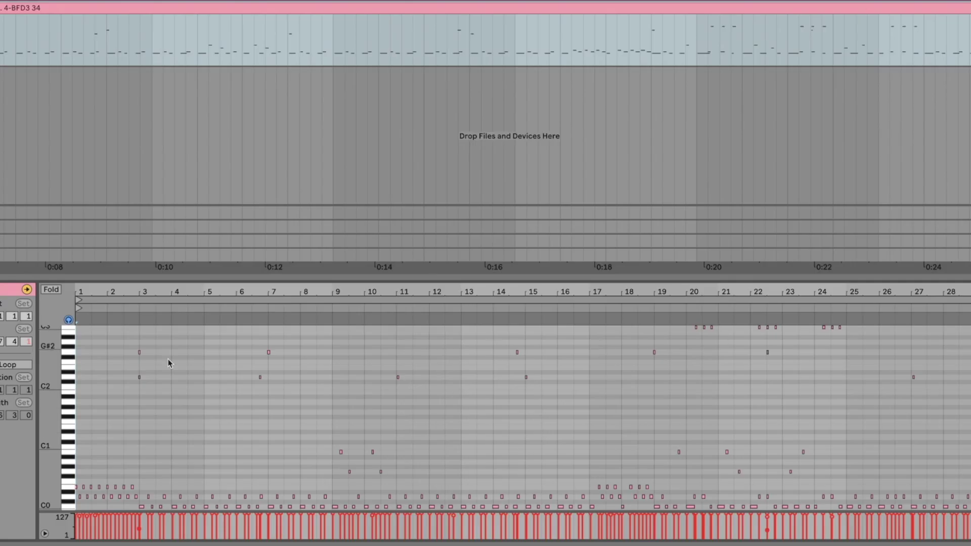
# Step: Quantize the starts of all cymbal notes above C2 to 1/8 at an amount of 83% and play the result
pyautogui.moveTo(68, 397); pyautogui.dragTo(73, 323)
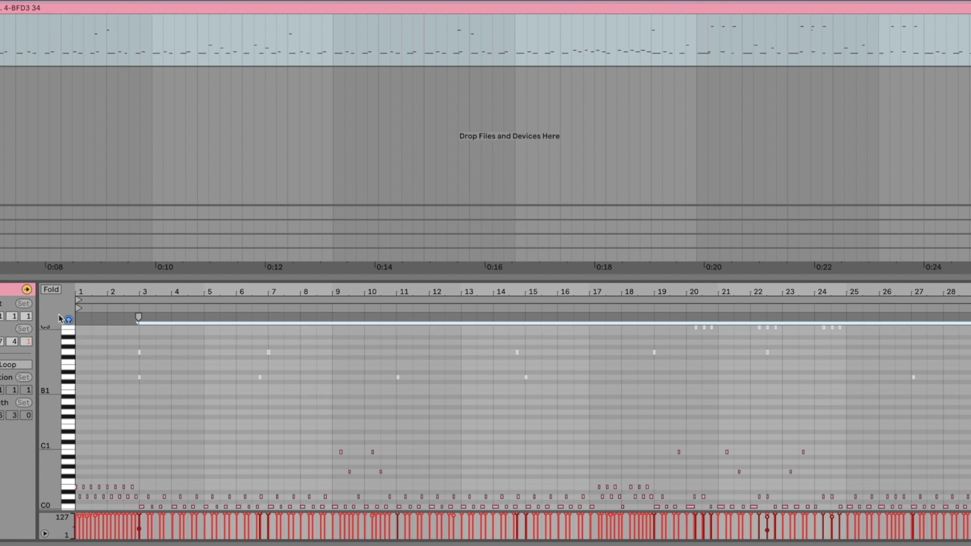
pyautogui.hotkey('ctrl', 'shift', 'u')
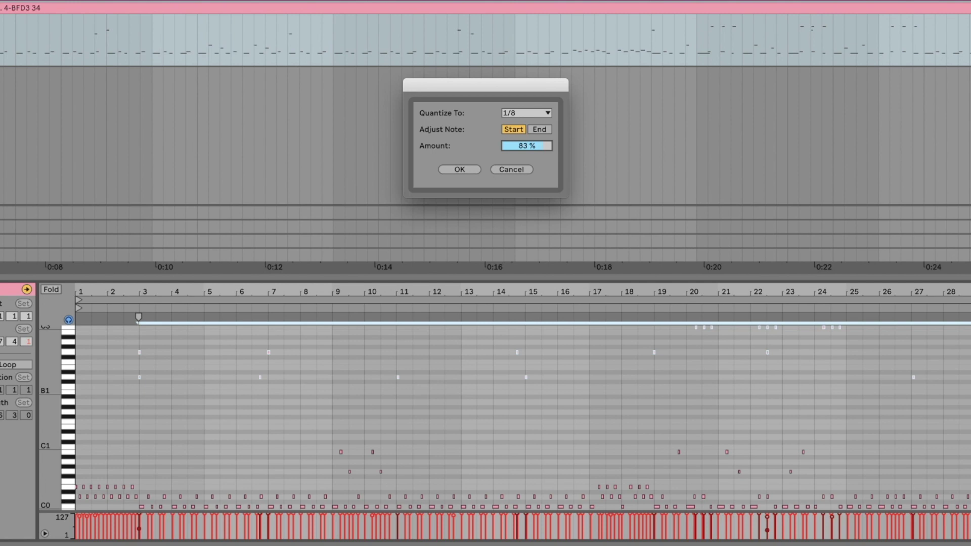
pyautogui.click(459, 169)
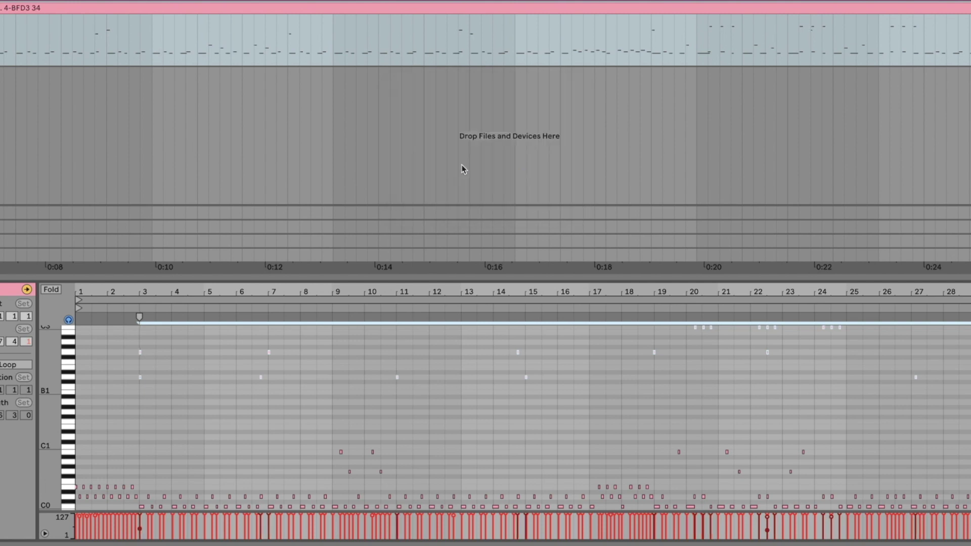
pyautogui.press('space')
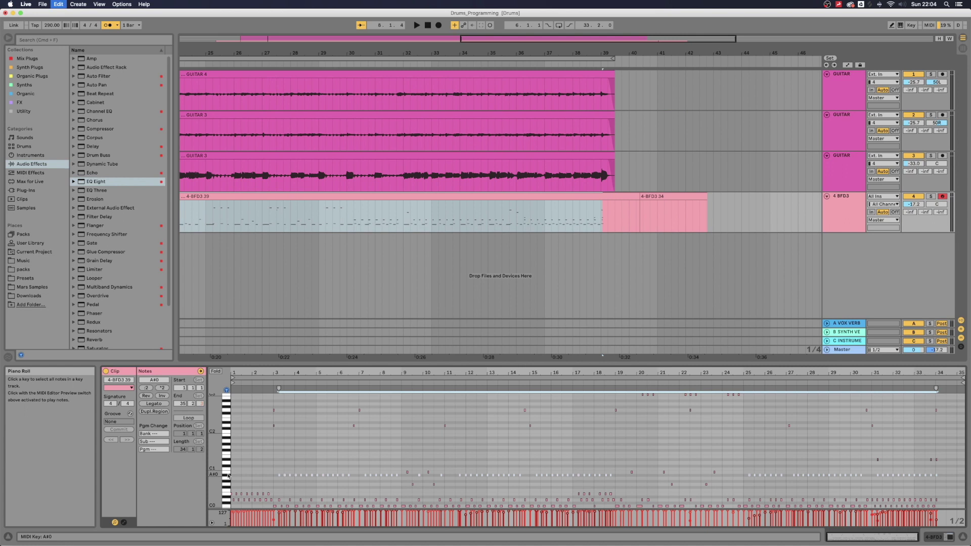
# Step: Quantize the selected A#0 notes, then remove the stray A#0 hit just before bar 11
pyautogui.press('super+shift+u')
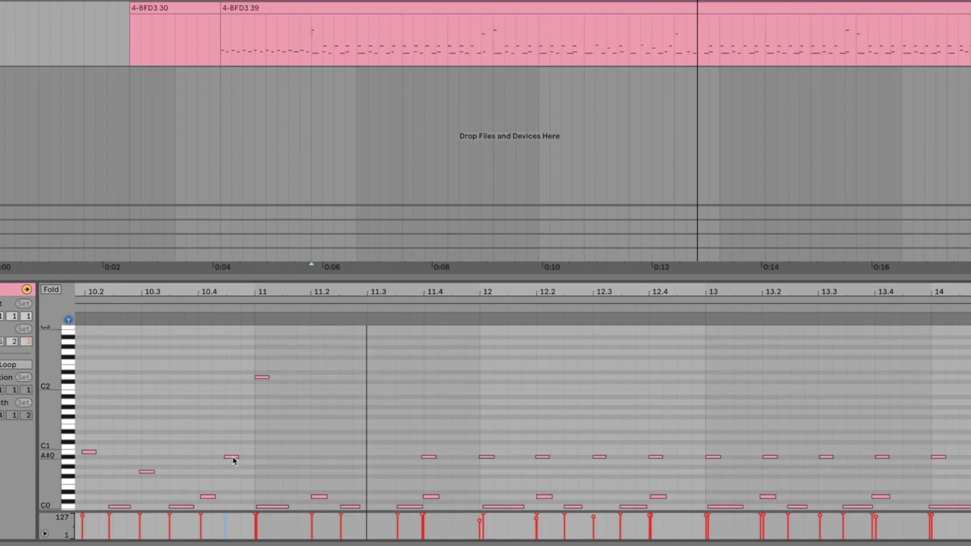
pyautogui.click(328, 476)
pyautogui.moveTo(214, 464); pyautogui.dragTo(246, 458)
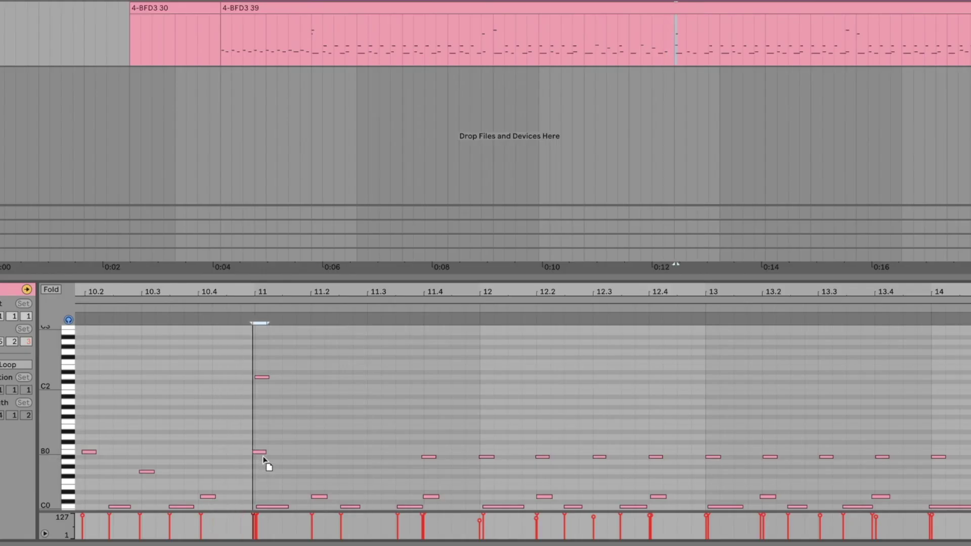
pyautogui.moveTo(254, 424); pyautogui.dragTo(272, 470)
pyautogui.press('Delete')
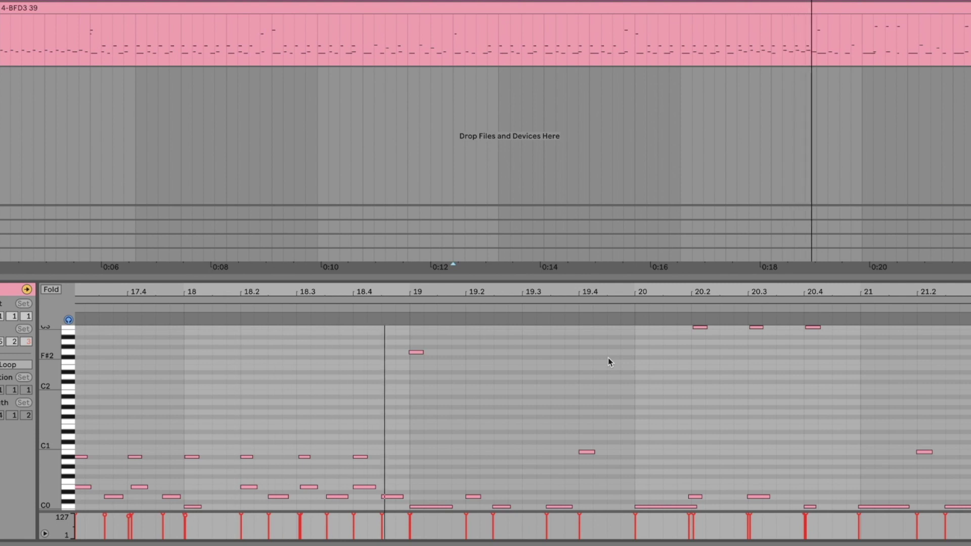
# Step: Delete the A#0 notes at 17.2 to 17.4 and at 18.2 to 18.4
pyautogui.hscroll(-5, 244, 366)
pyautogui.click(295, 390)
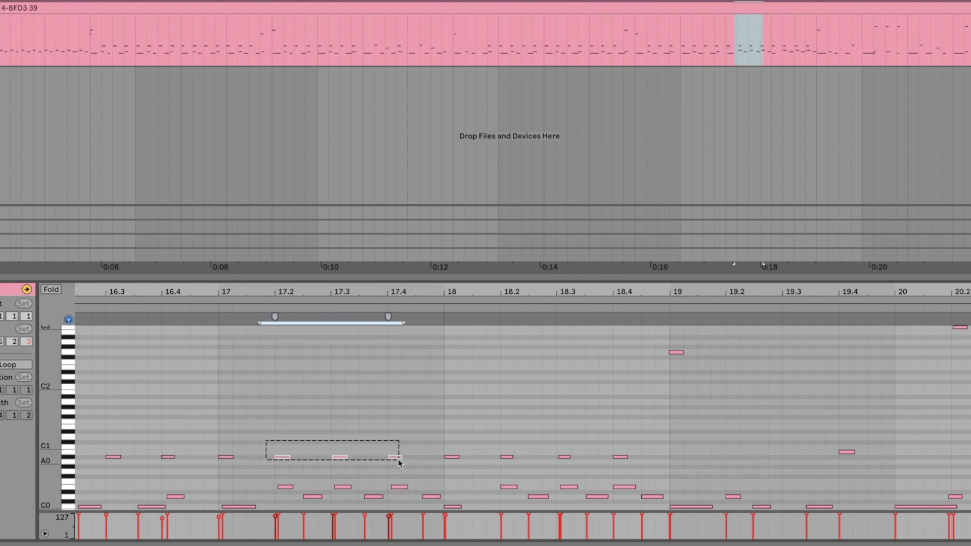
pyautogui.moveTo(482, 428); pyautogui.dragTo(607, 452)
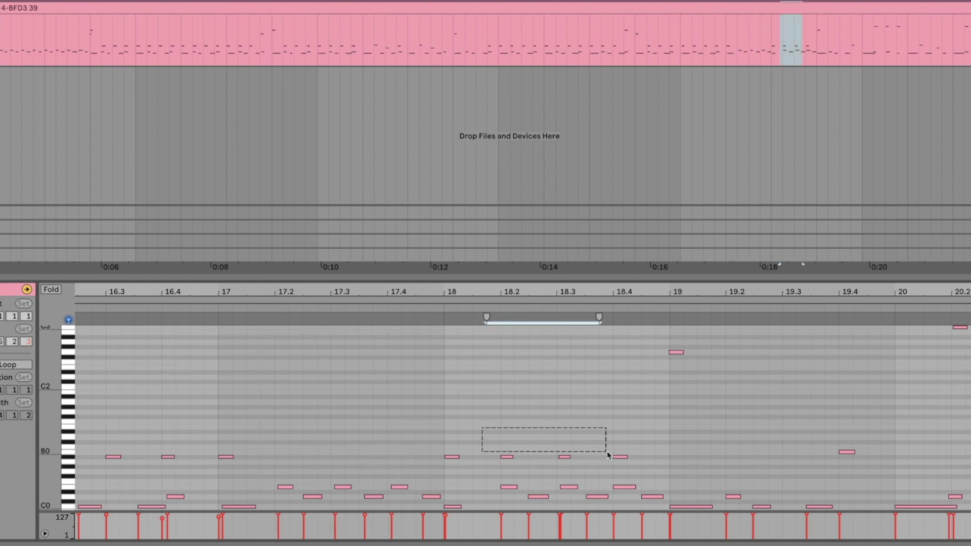
pyautogui.press('Delete')
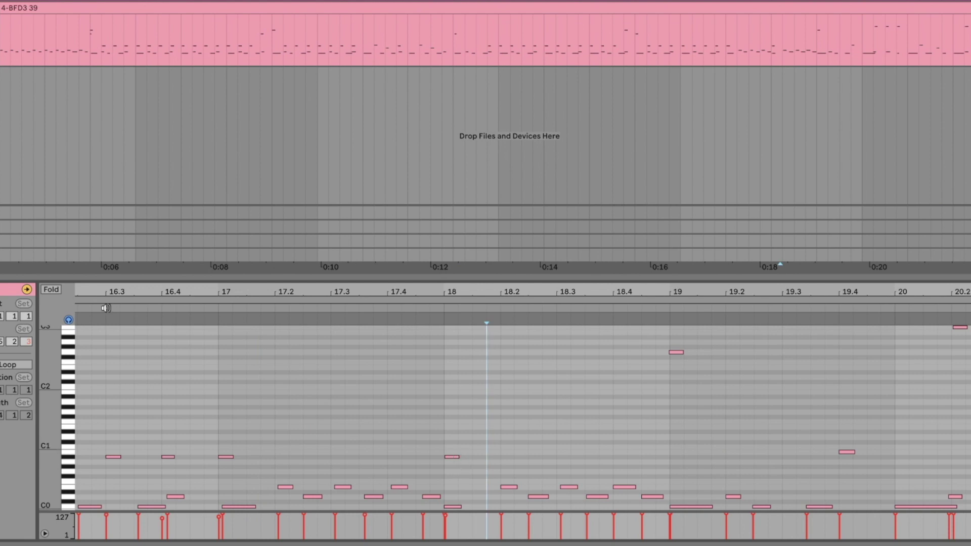
# Step: Play the drum part and move the late cymbal note in bar 27 onto the 27.1.1 downbeat
pyautogui.press('space')
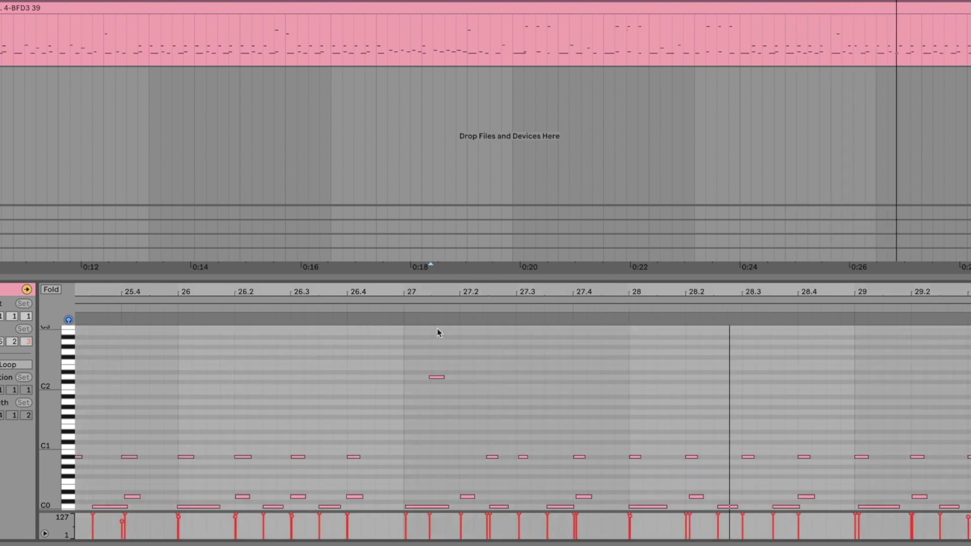
pyautogui.click(436, 377)
pyautogui.press('space')
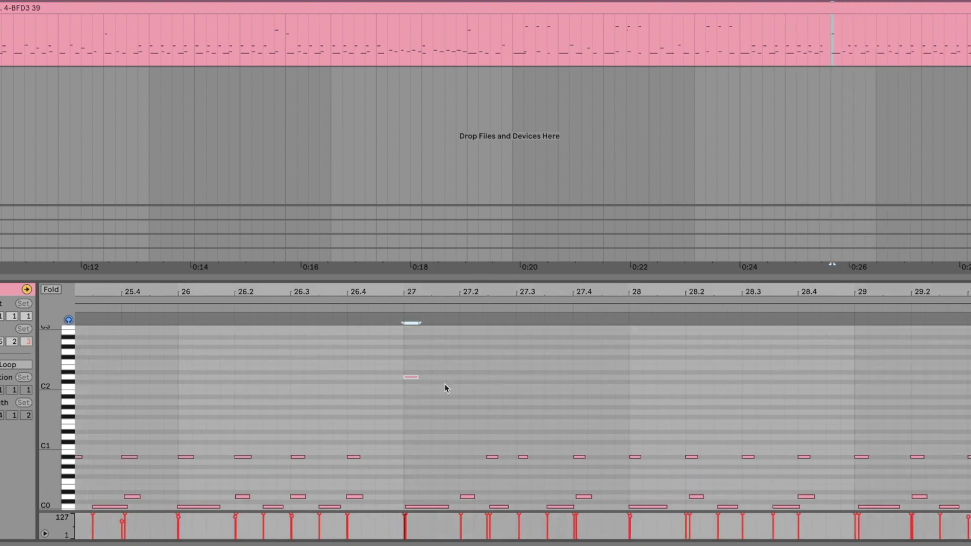
pyautogui.click(121, 305)
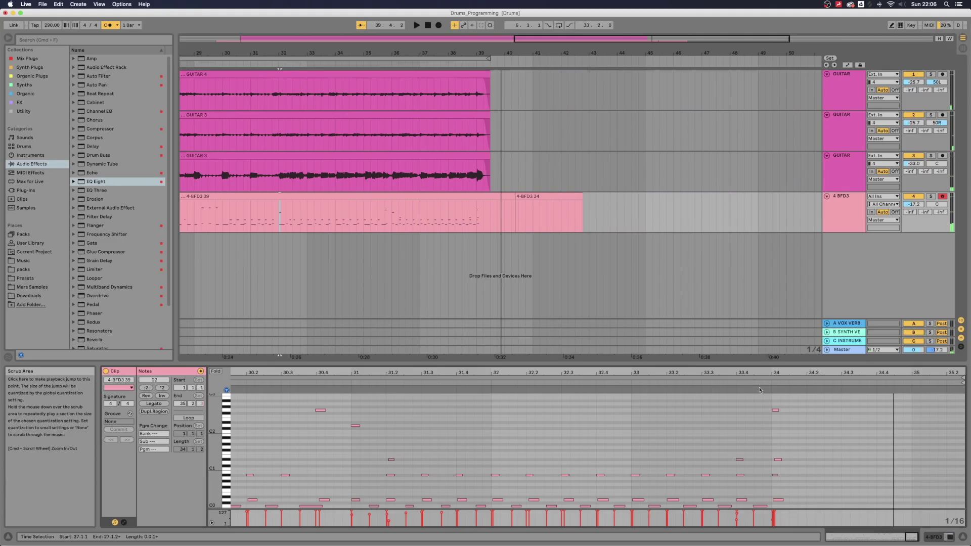
# Step: Delete the two highest notes at the start of bar 34
pyautogui.moveTo(762, 405); pyautogui.dragTo(790, 424)
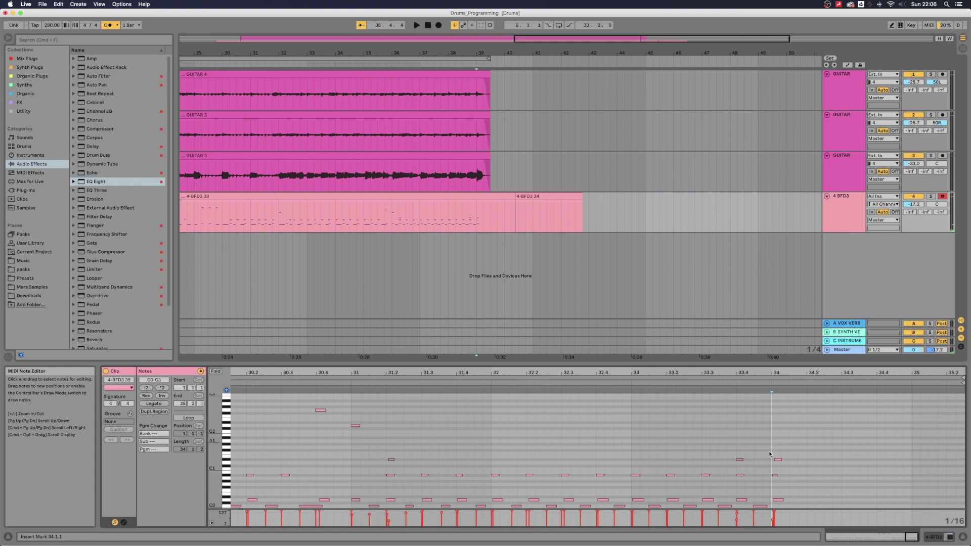
pyautogui.moveTo(780, 462); pyautogui.dragTo(781, 462)
# Step: Move the final A#0 note to start just before bar 34 and play the ending
pyautogui.press('+')
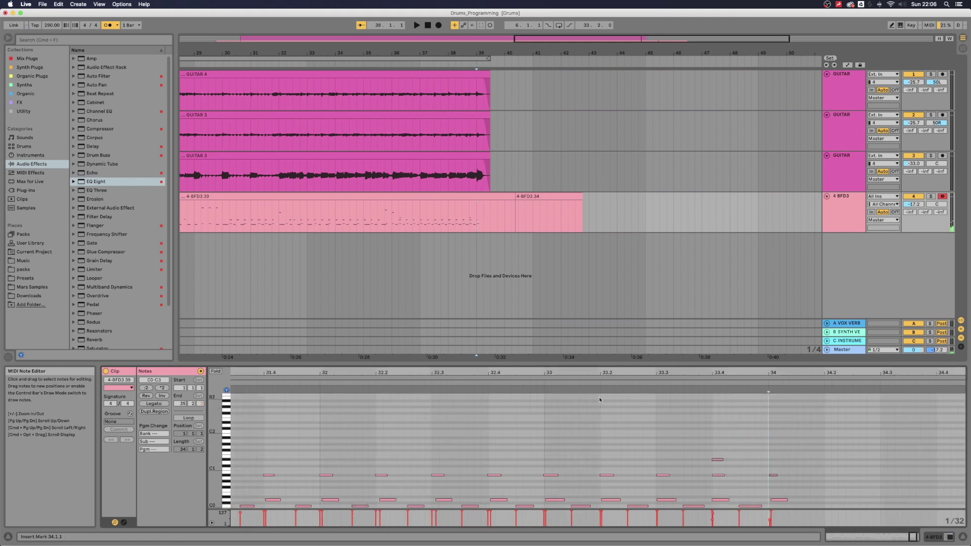
pyautogui.click(483, 383)
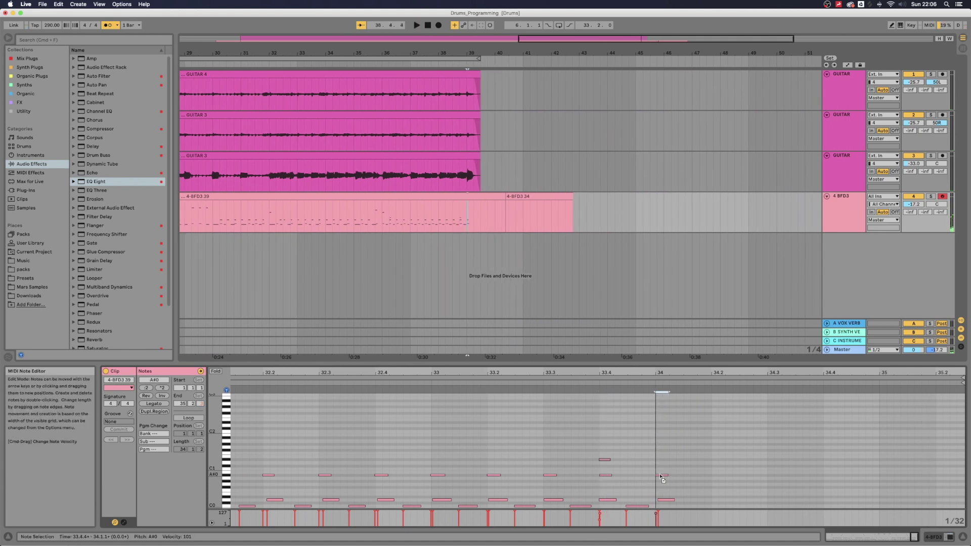
pyautogui.click(313, 381)
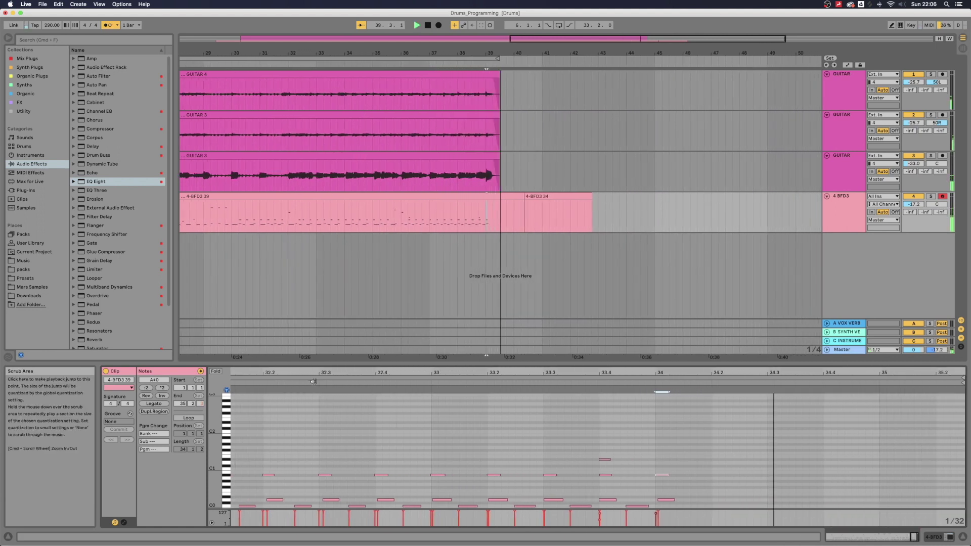